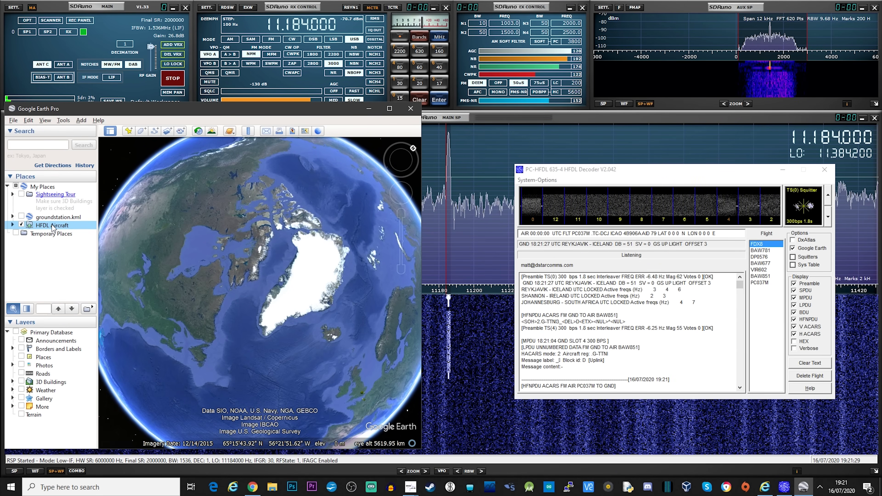
# Fly the globe to the HFDL Aircraft layer.
pyautogui.doubleClick(52, 227)
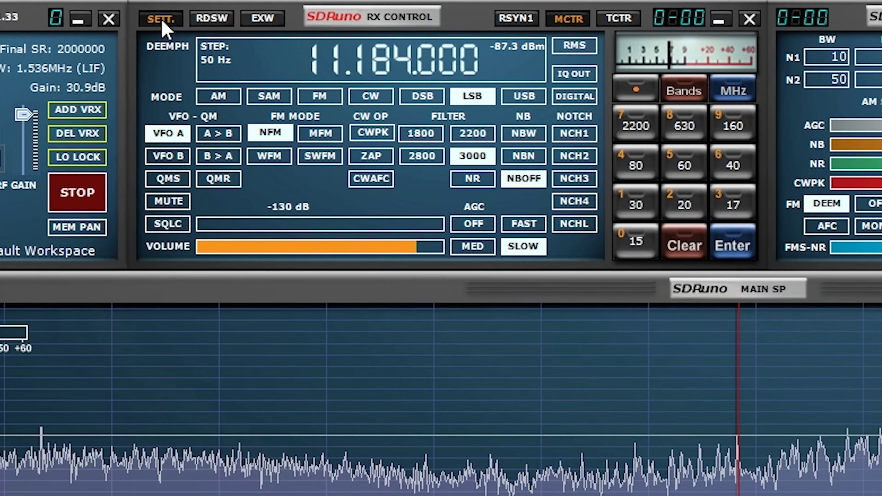
# In SDRuno, choose CABLE Input (VB-Audio) as the receiver's audio output device and close the RX settings.
pyautogui.click(206, 7)
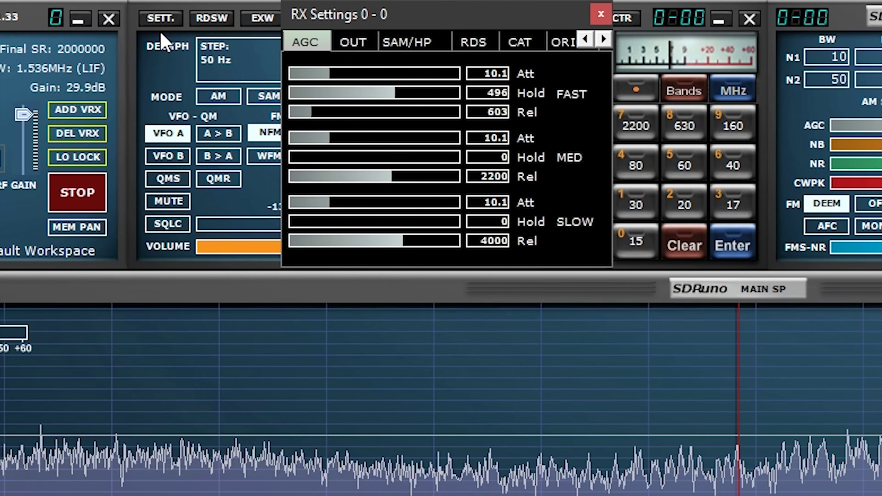
pyautogui.click(353, 42)
pyautogui.click(475, 95)
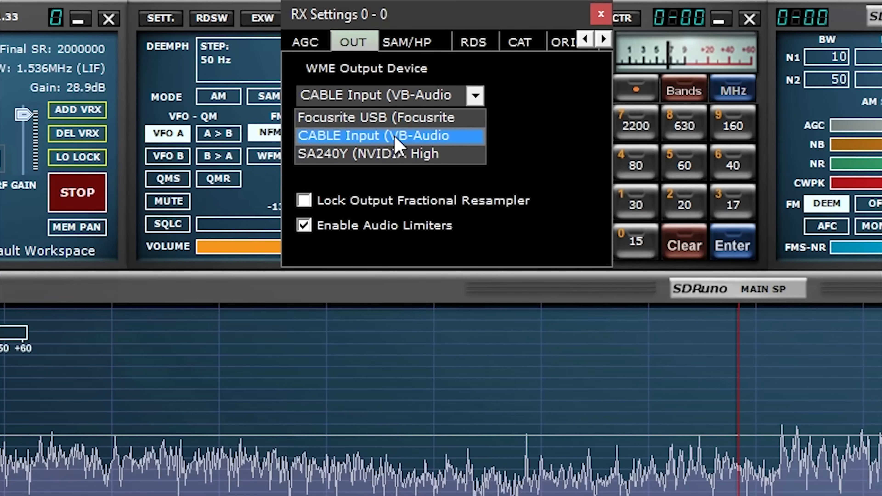
pyautogui.click(399, 137)
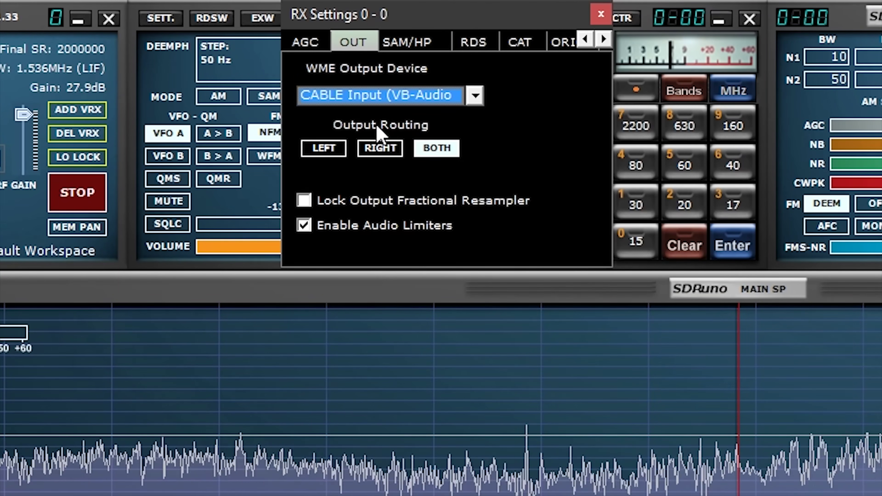
pyautogui.click(601, 16)
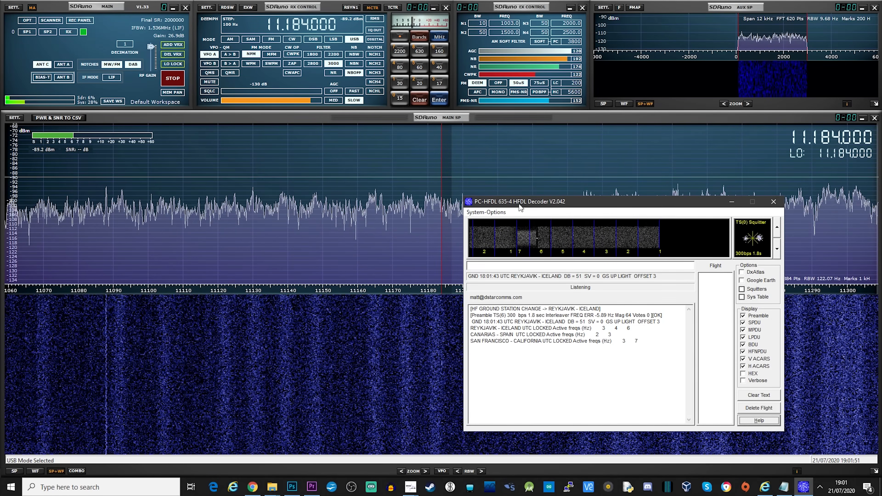
# Switch to the PC-HFDL decoder and clear its decoded message text.
pyautogui.click(486, 212)
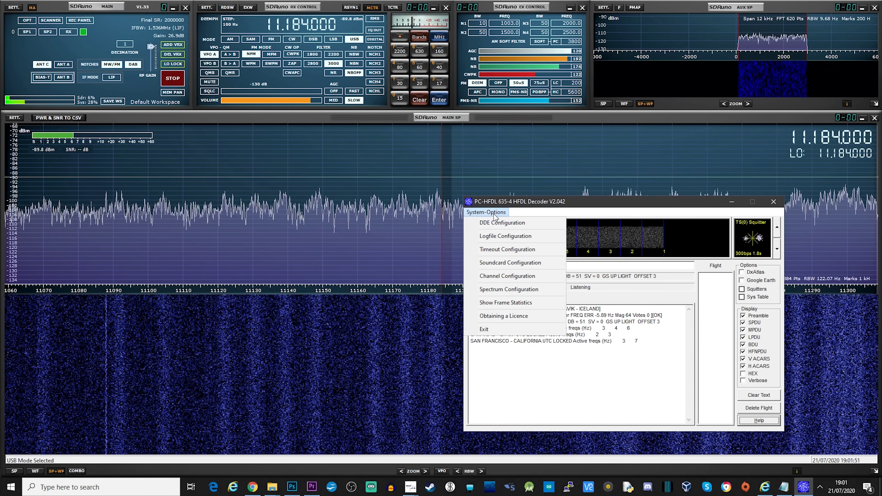
pyautogui.click(759, 396)
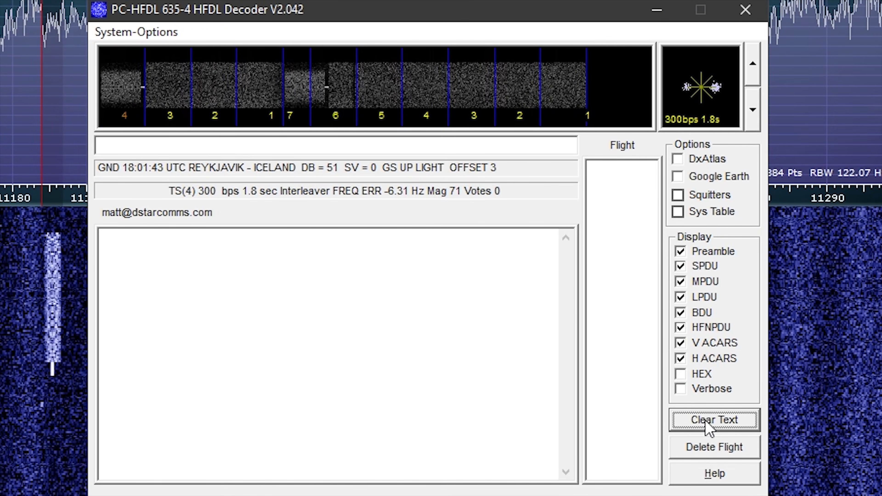
pyautogui.click(736, 426)
# Choose CABLE Output (VB-Audio Virtual) as the decoder's sound card and confirm the selection.
pyautogui.click(140, 33)
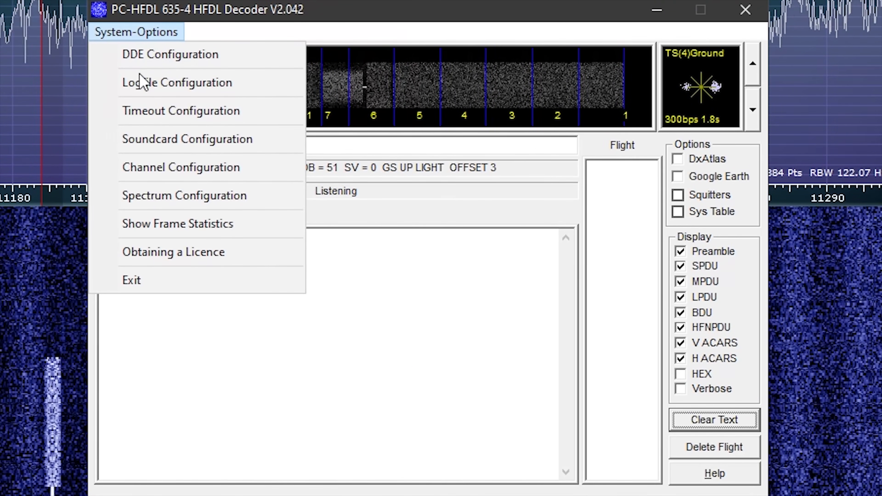
pyautogui.click(354, 28)
pyautogui.click(154, 34)
pyautogui.click(180, 139)
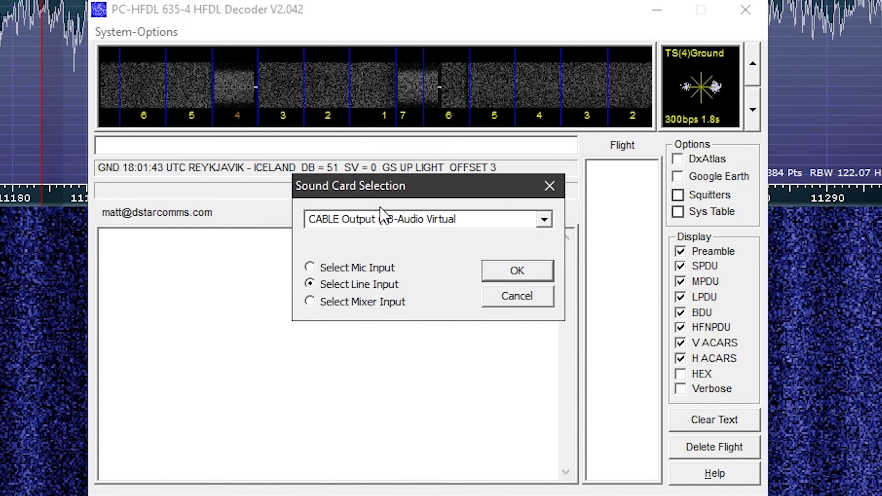
pyautogui.click(544, 219)
pyautogui.click(542, 221)
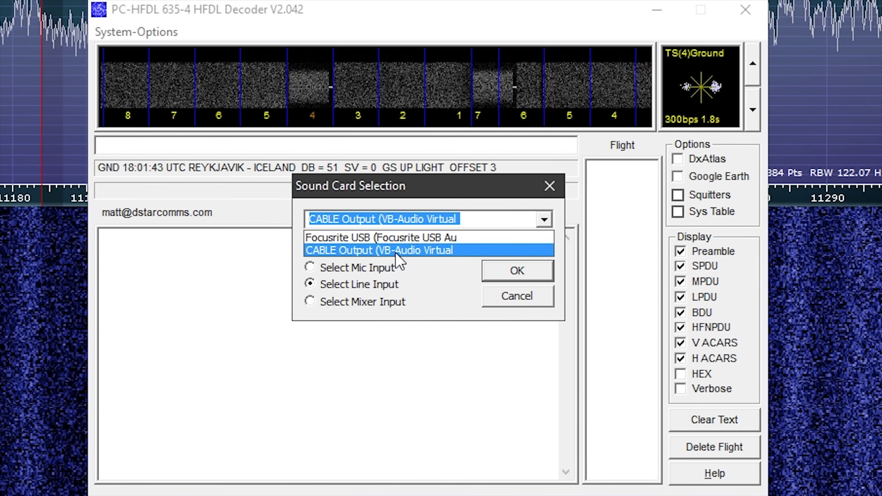
pyautogui.click(398, 260)
pyautogui.click(521, 276)
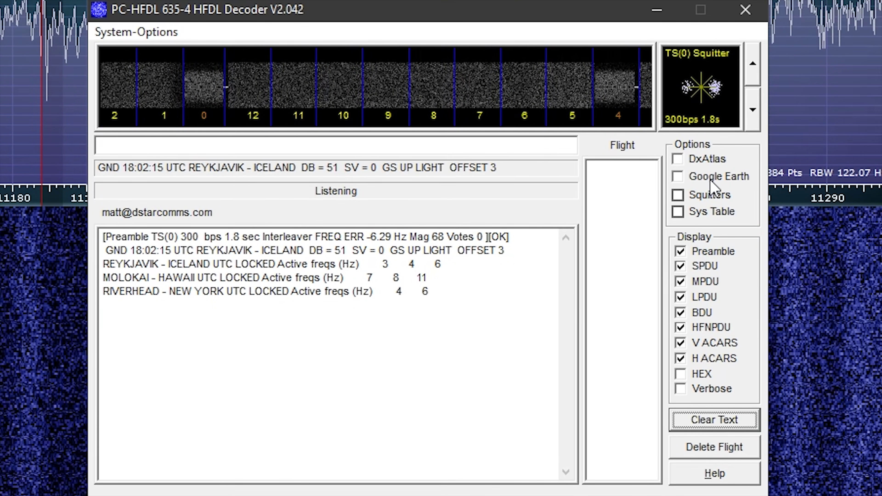
# Enable the decoder's Google Earth option and look through the decoded ACARS messages.
pyautogui.click(699, 181)
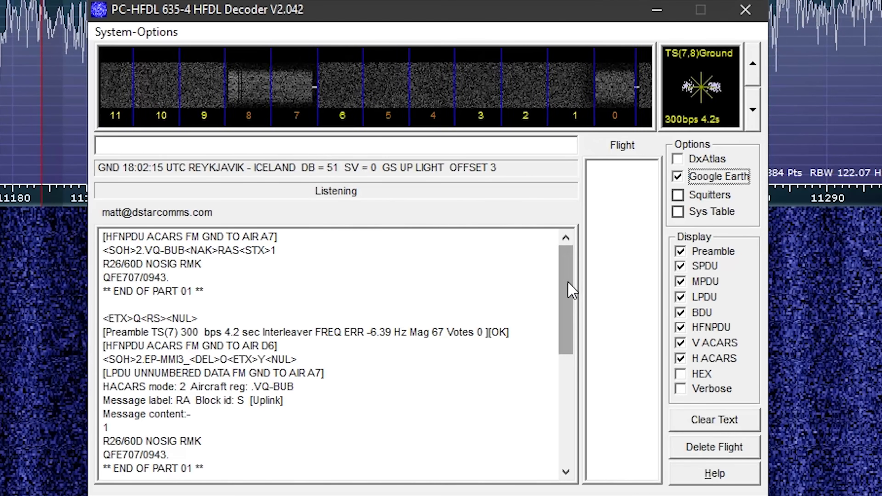
pyautogui.moveTo(569, 291); pyautogui.dragTo(560, 272)
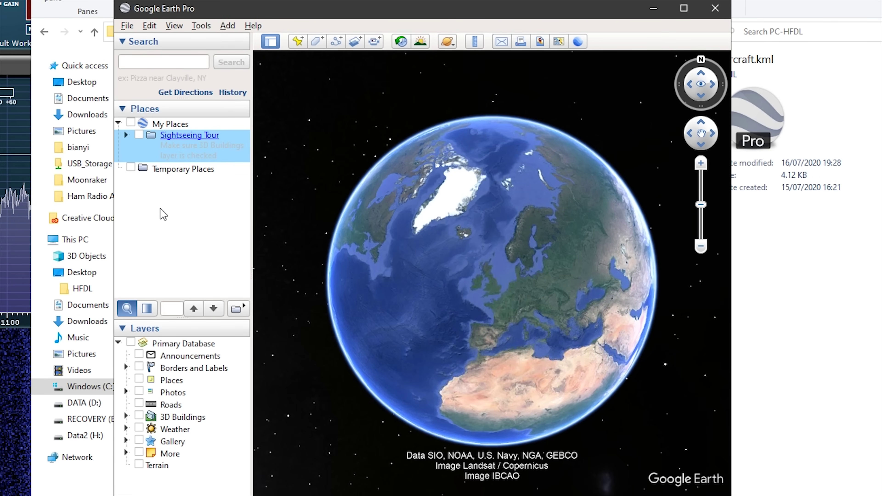
# In Google Earth Pro, start a new network link and point it to aircraft.kml in C:/PC-HFDL.
pyautogui.click(164, 214)
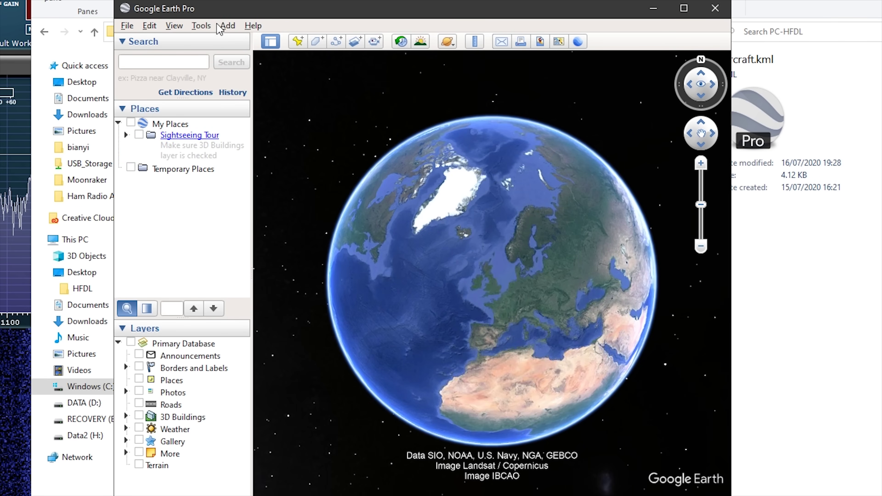
pyautogui.click(227, 26)
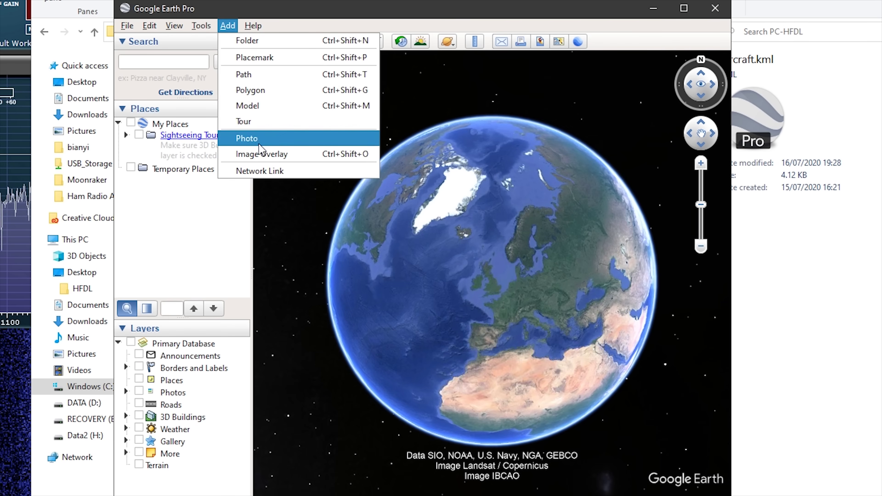
pyautogui.click(260, 173)
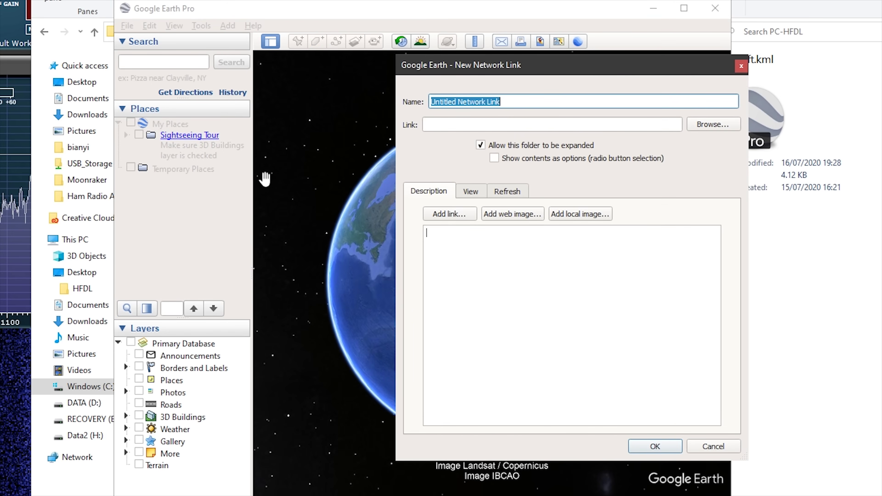
pyautogui.click(728, 125)
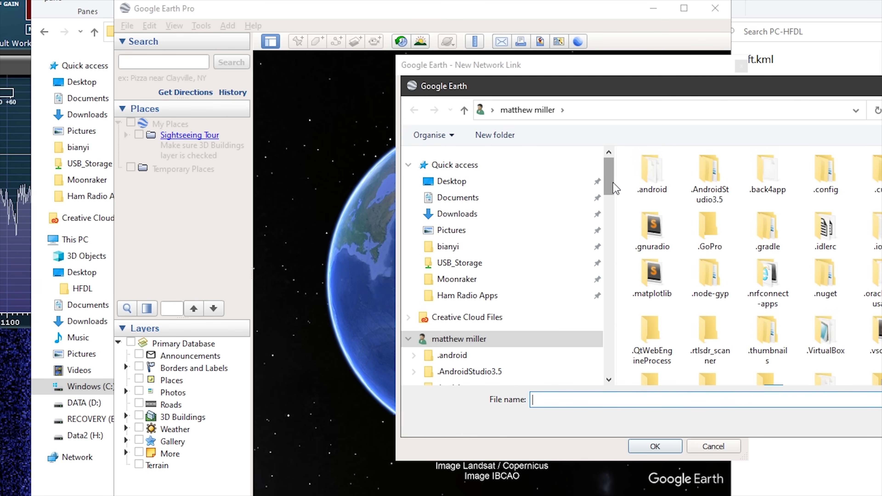
pyautogui.moveTo(615, 188); pyautogui.dragTo(597, 356)
pyautogui.click(441, 356)
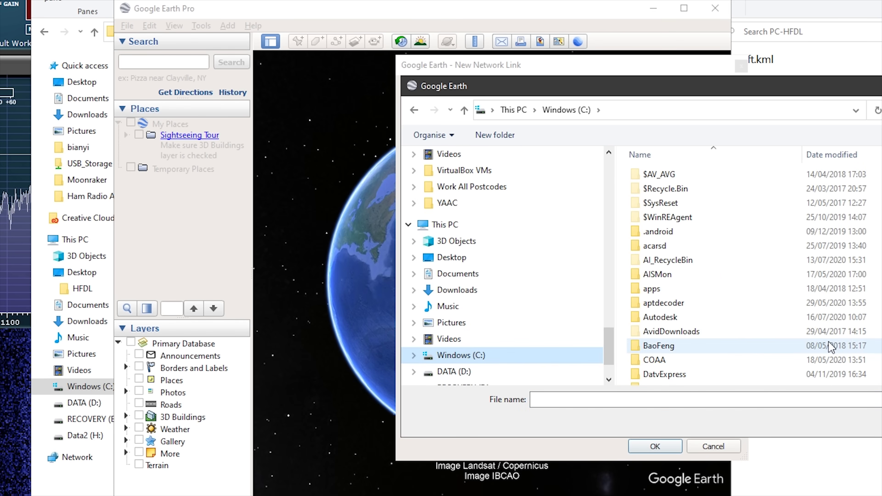
pyautogui.scroll(-12, 842, 346)
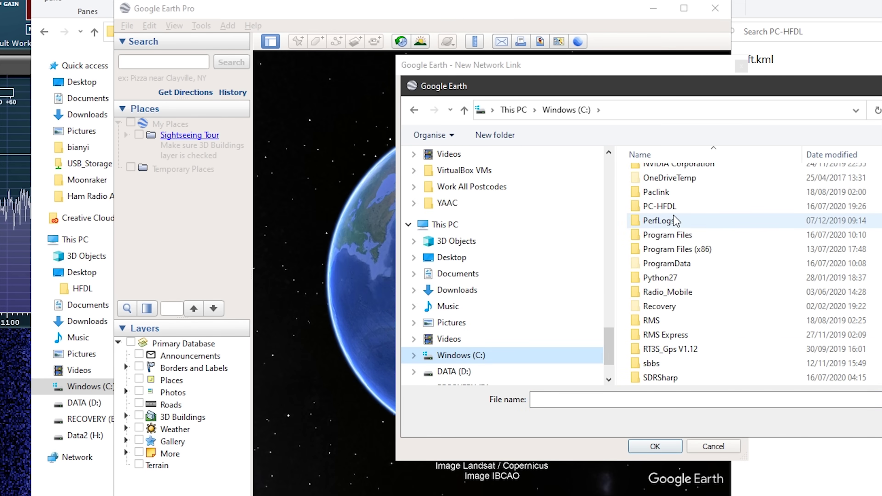
pyautogui.doubleClick(659, 206)
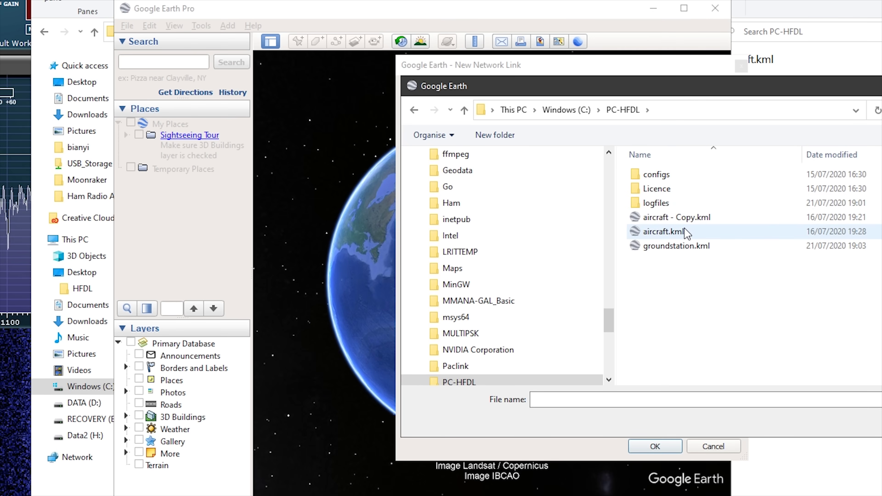
pyautogui.click(662, 218)
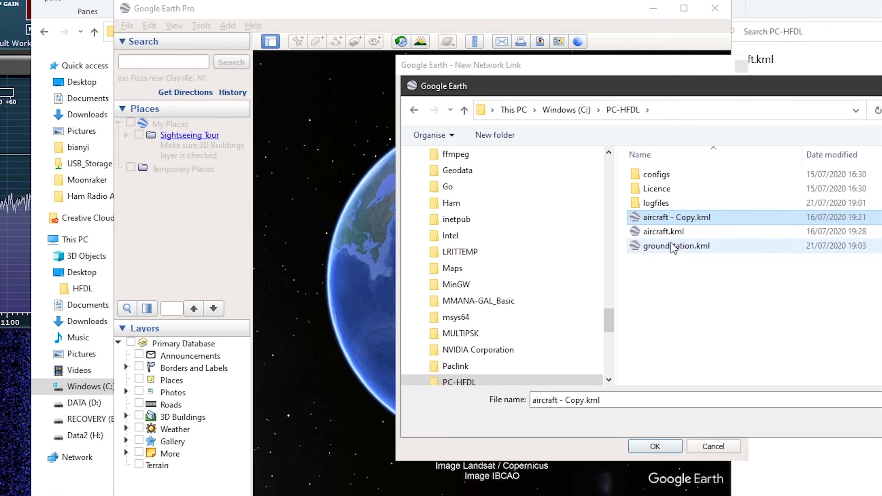
pyautogui.click(663, 232)
pyautogui.press('Return')
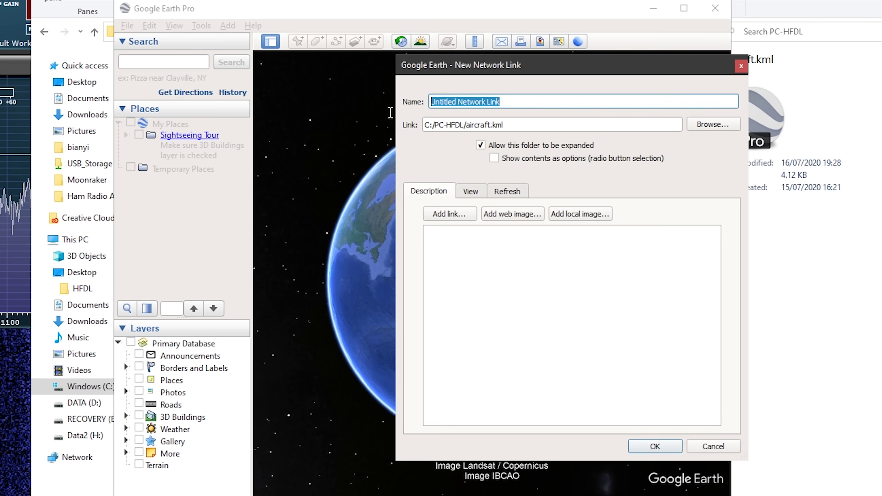
# Name the network link Aircraft and change when its time-based refresh takes place.
pyautogui.write('Aircraft')
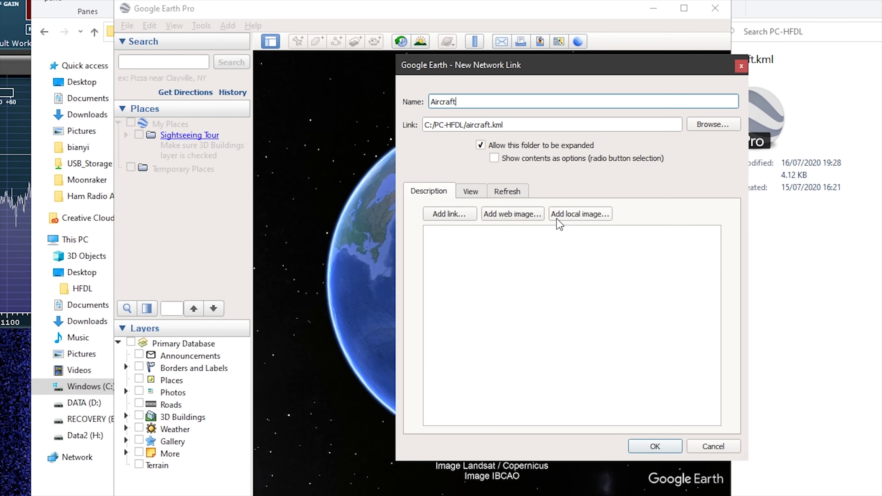
pyautogui.click(516, 195)
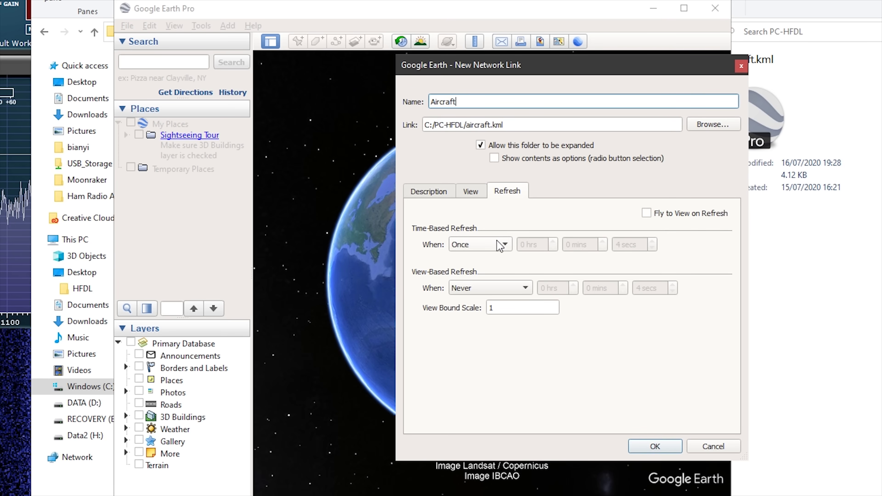
pyautogui.click(502, 244)
pyautogui.click(476, 258)
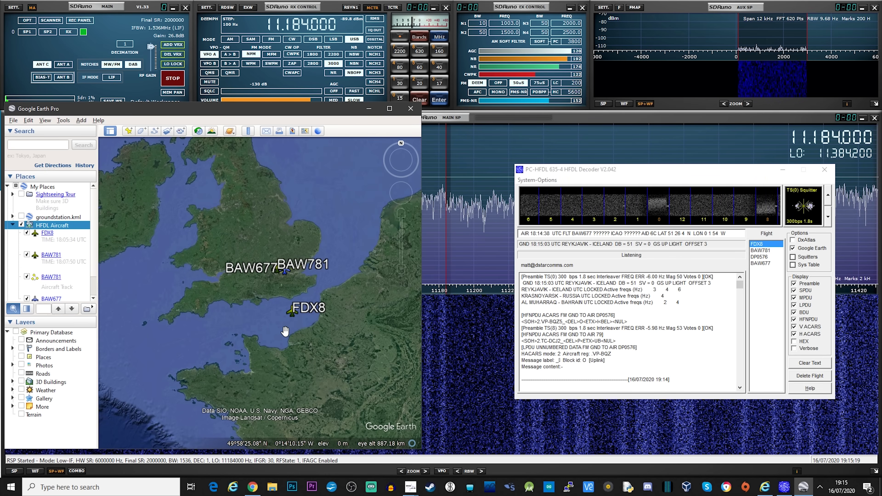
# Examine the plotted positions of flights BAW781, BAW677 and FDX8, first close up around southern England, then across north-west Europe.
pyautogui.scroll(5, 271, 292)
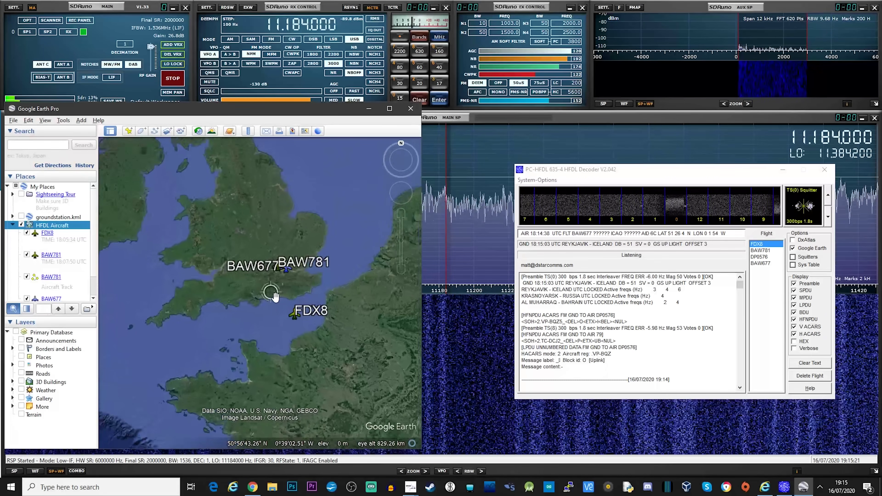
pyautogui.scroll(5, 311, 290)
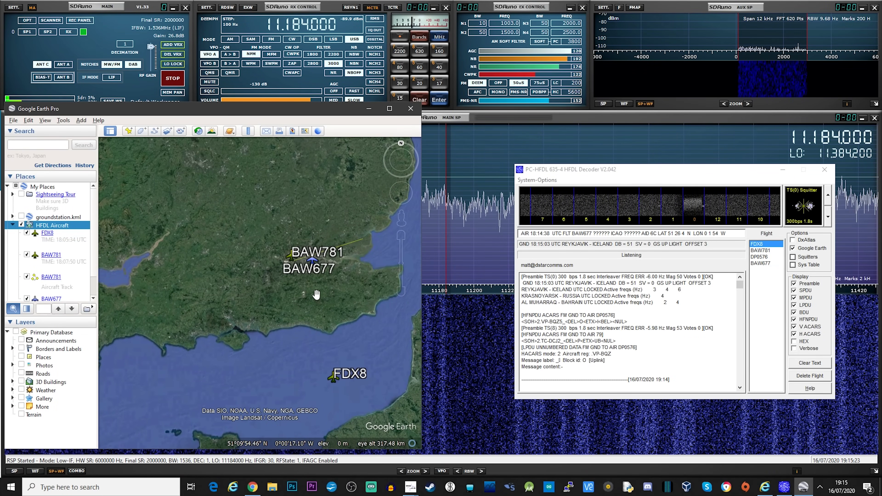
pyautogui.moveTo(310, 291); pyautogui.dragTo(329, 302)
pyautogui.scroll(2, 329, 301)
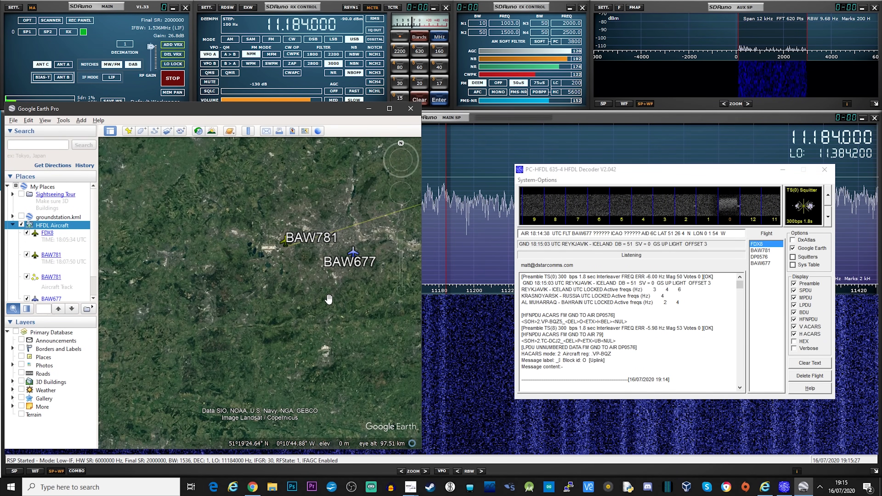
pyautogui.scroll(2, 329, 299)
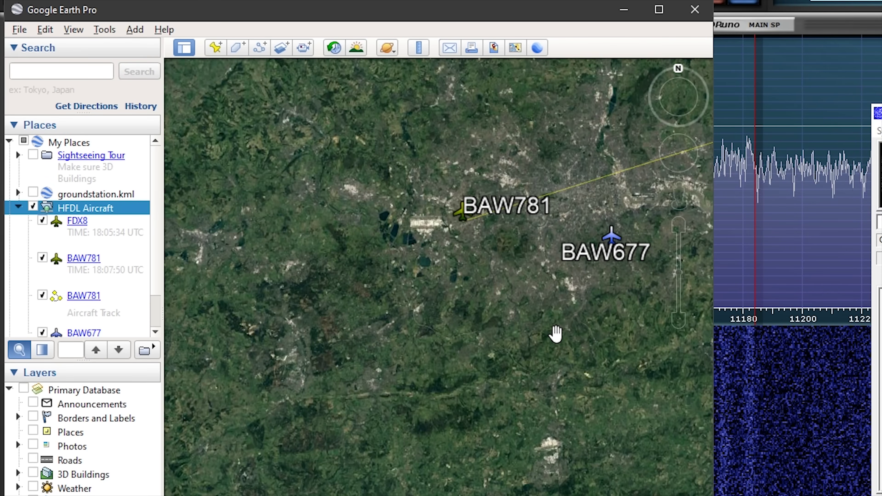
pyautogui.scroll(-3, 556, 333)
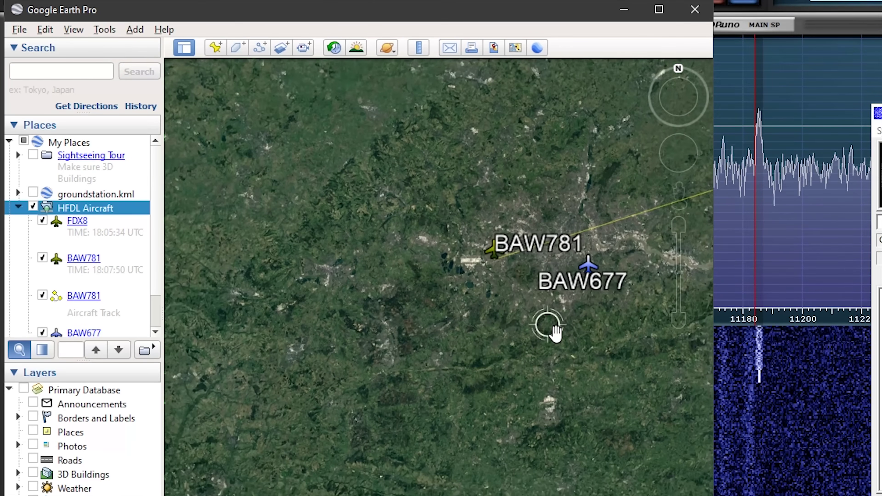
pyautogui.scroll(-2, 555, 334)
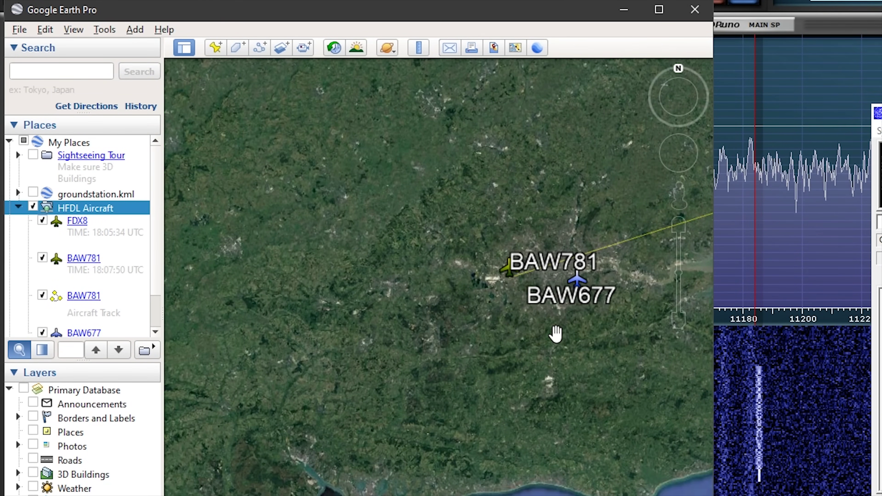
pyautogui.scroll(-3, 556, 334)
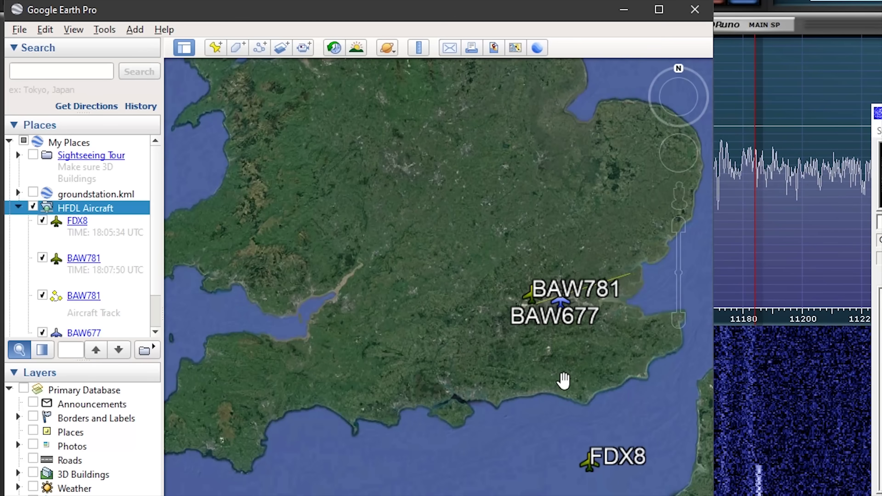
pyautogui.scroll(-2, 563, 380)
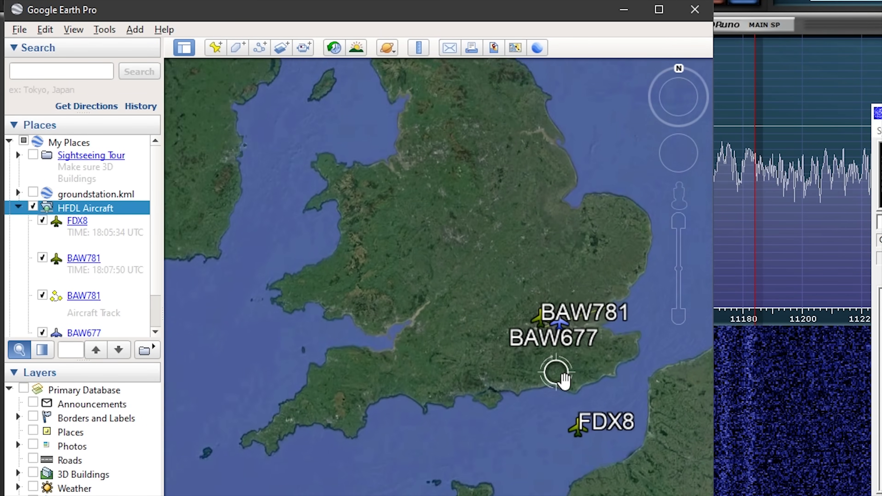
pyautogui.scroll(-4, 563, 380)
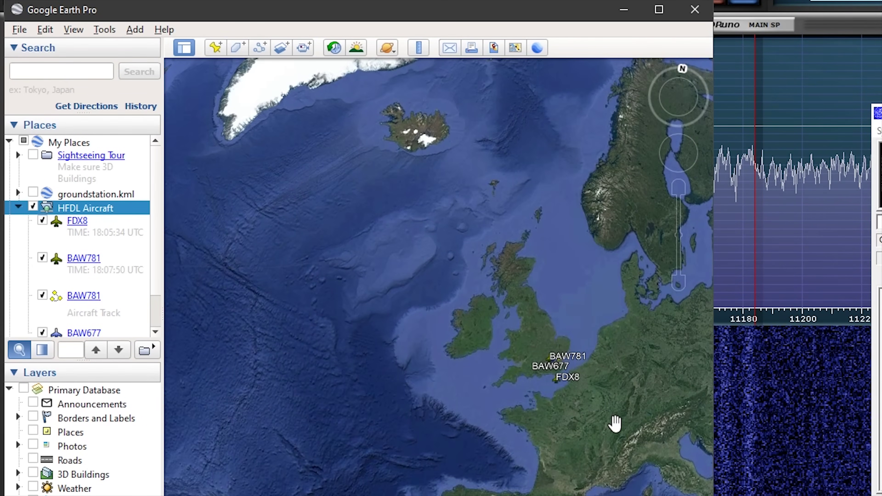